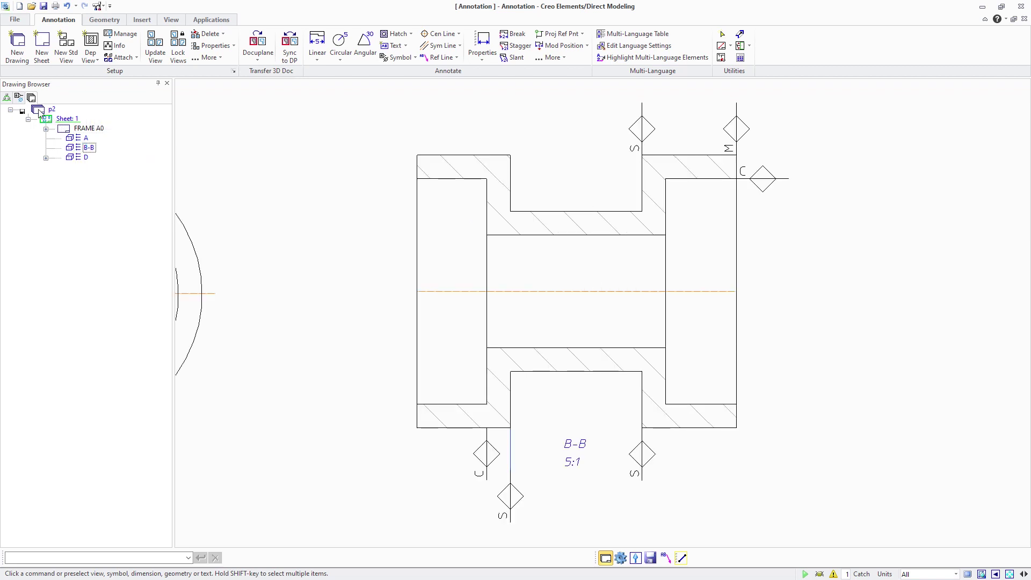
Show the Template Browser library containing the Moulding (ISO 10135-2007) templates
{"action": "left_click", "coordinate": [20, 98]}
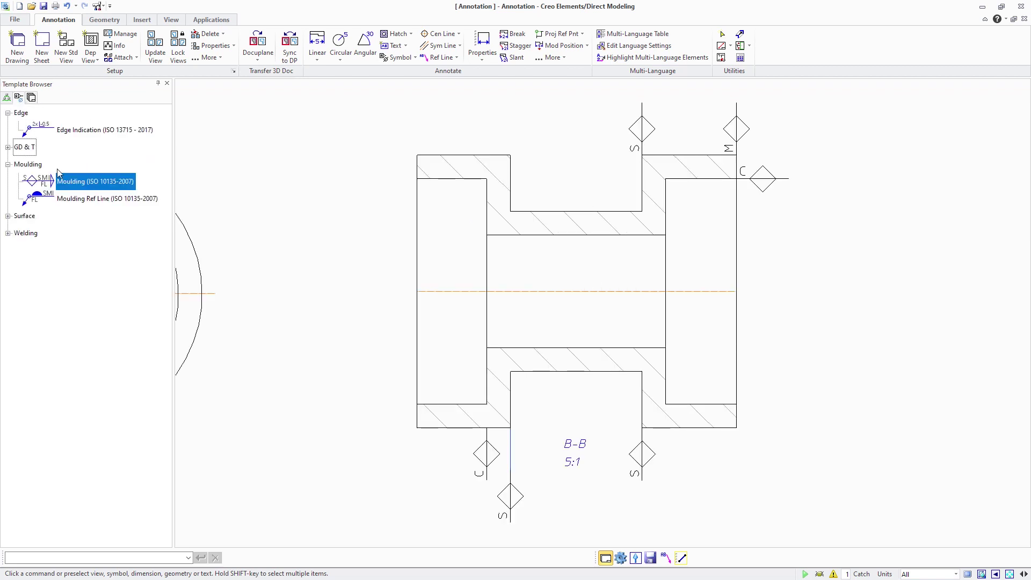
Place a parting-line moulding symbol with type C and right alignment at B-B's top-left corner
{"action": "double_click", "coordinate": [78, 183]}
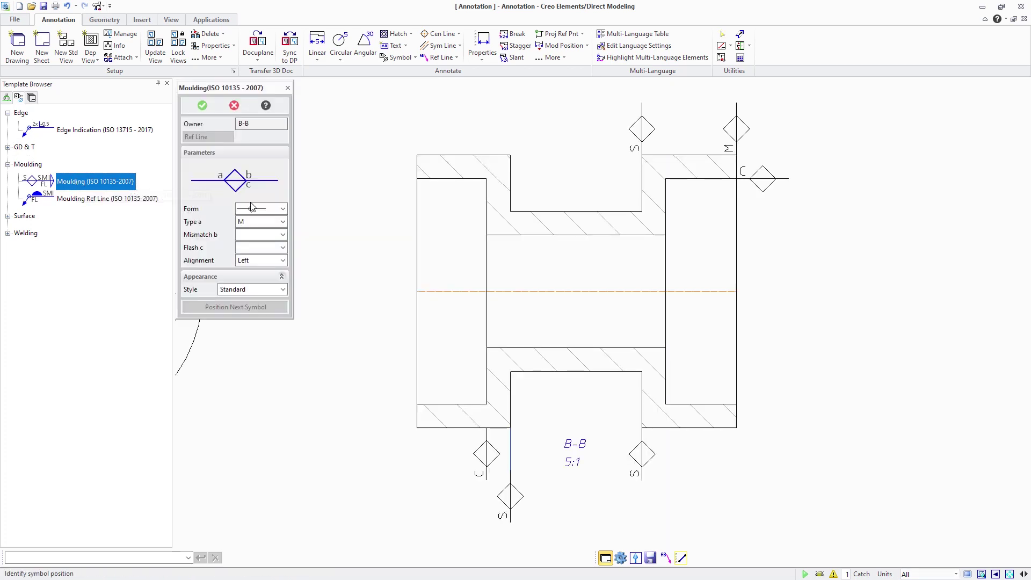
{"action": "left_click", "coordinate": [285, 209]}
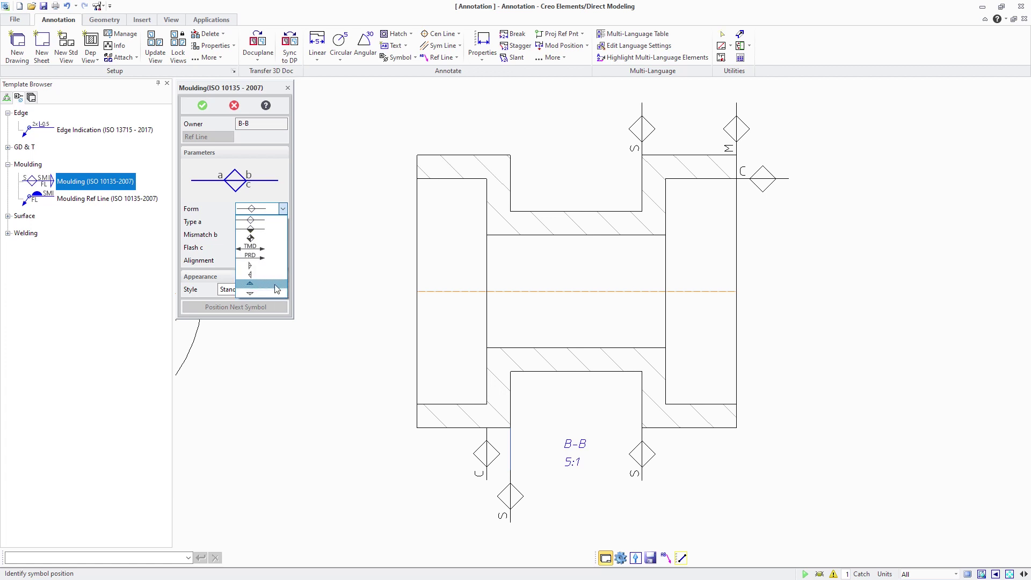
{"action": "left_click", "coordinate": [268, 221]}
{"action": "type", "text": "M"}
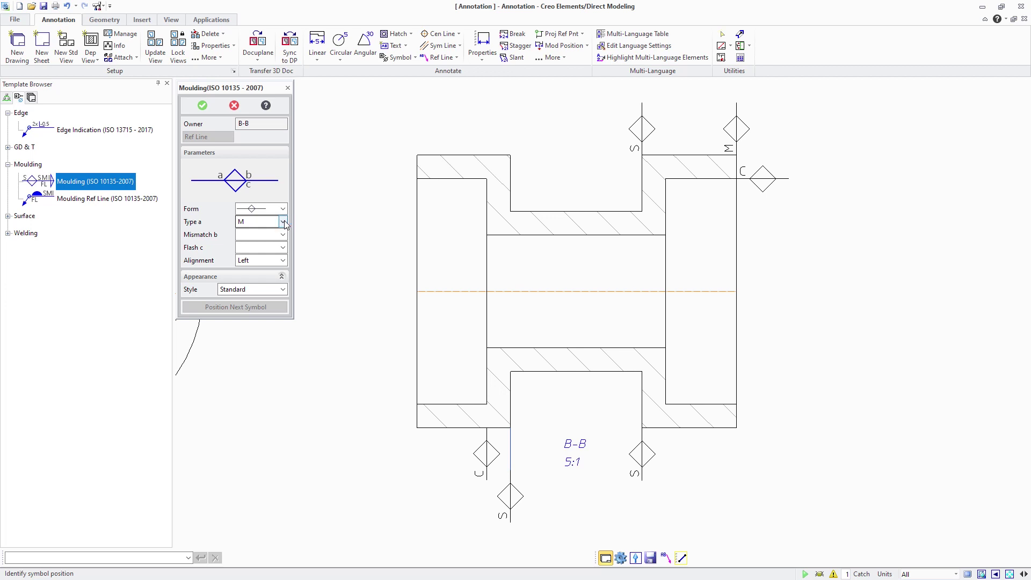
{"action": "left_click", "coordinate": [283, 222]}
{"action": "left_click", "coordinate": [262, 243]}
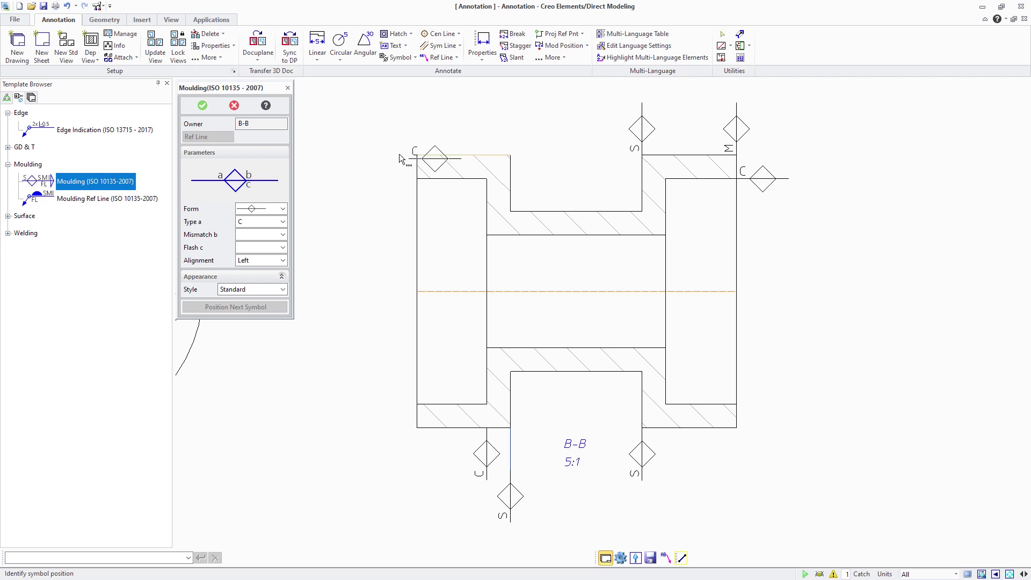
{"action": "left_click", "coordinate": [283, 260]}
{"action": "left_click", "coordinate": [259, 280]}
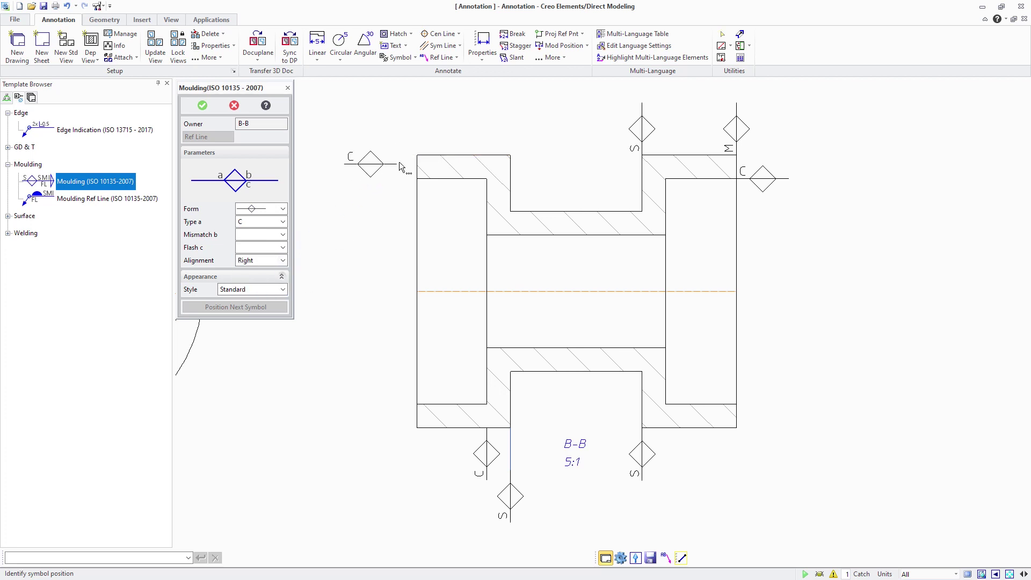
{"action": "left_click", "coordinate": [416, 154]}
{"action": "middle_click", "coordinate": [419, 138]}
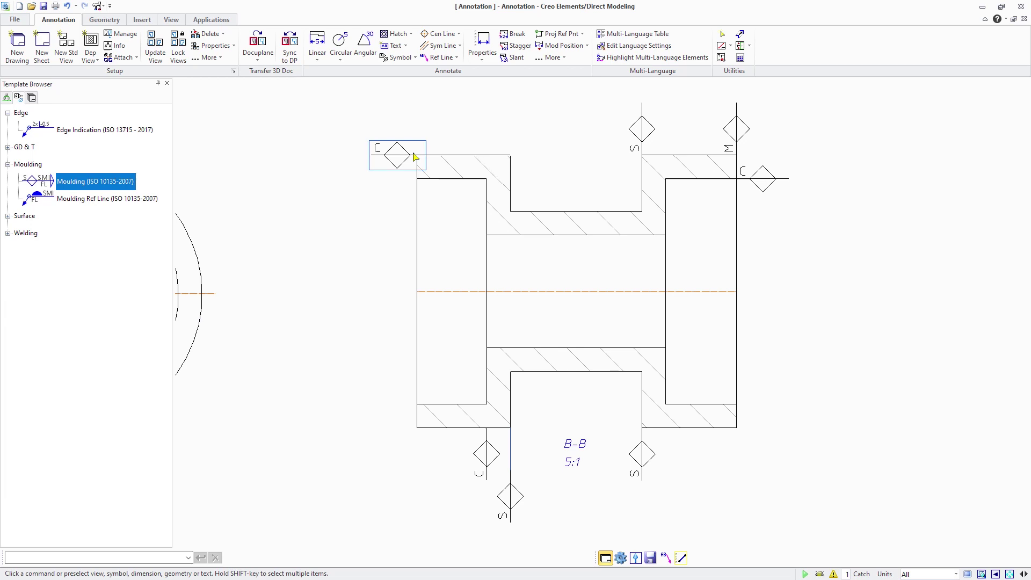
Place a type-S moulding symbol on B-B's top edge at the upper recess corner
{"action": "double_click", "coordinate": [121, 182]}
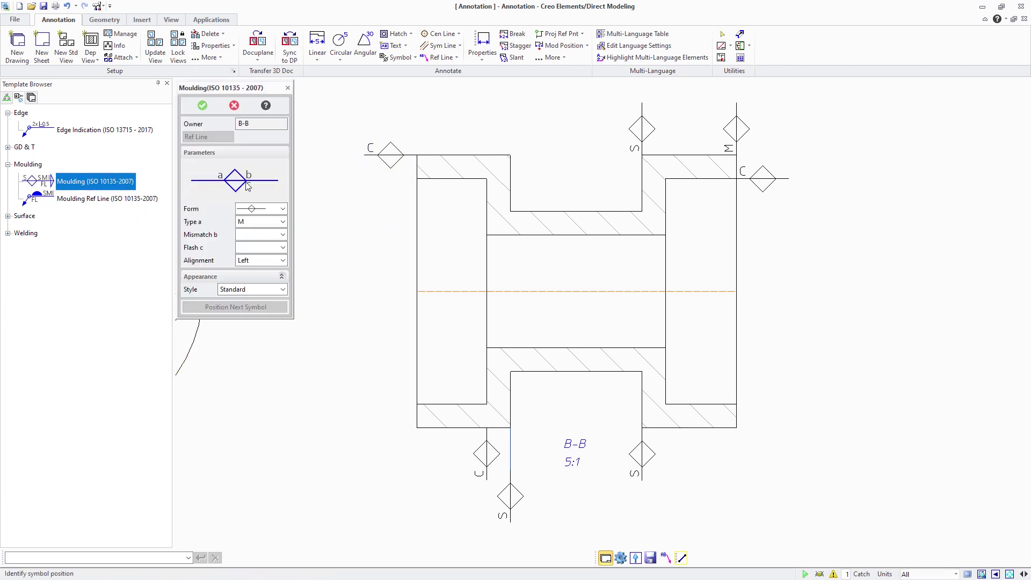
{"action": "left_click", "coordinate": [286, 226]}
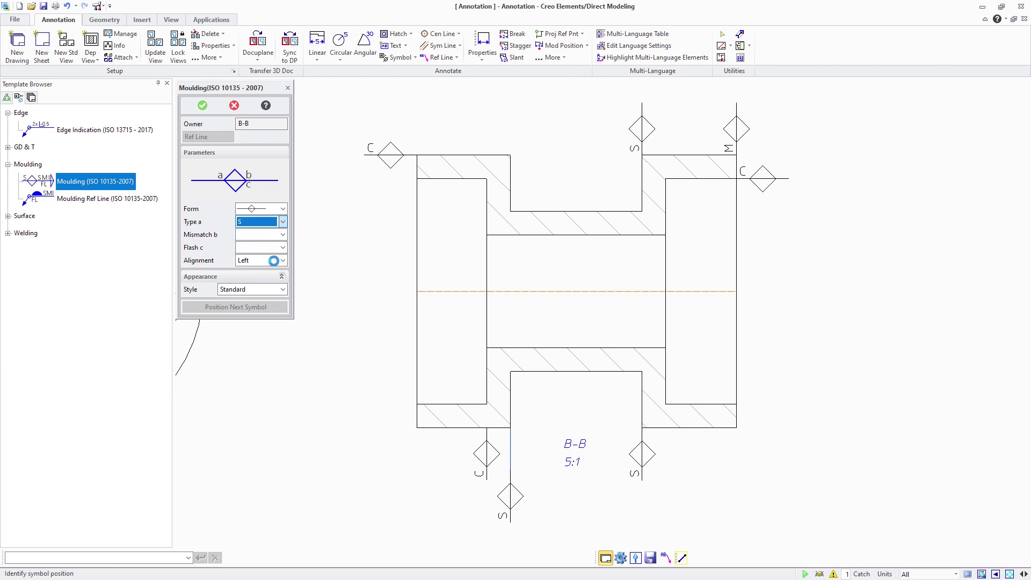
{"action": "left_click", "coordinate": [272, 261]}
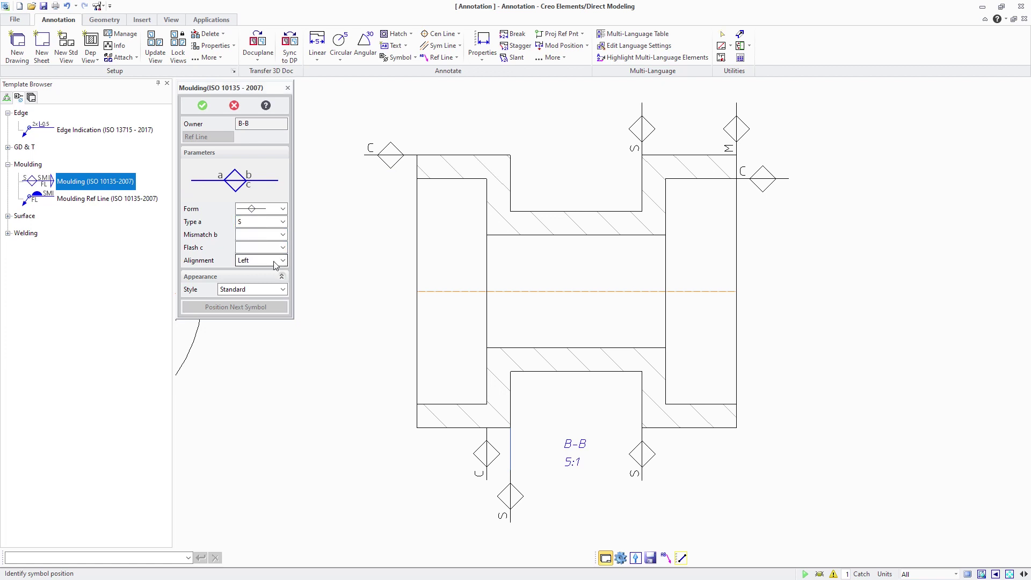
{"action": "left_click", "coordinate": [510, 163]}
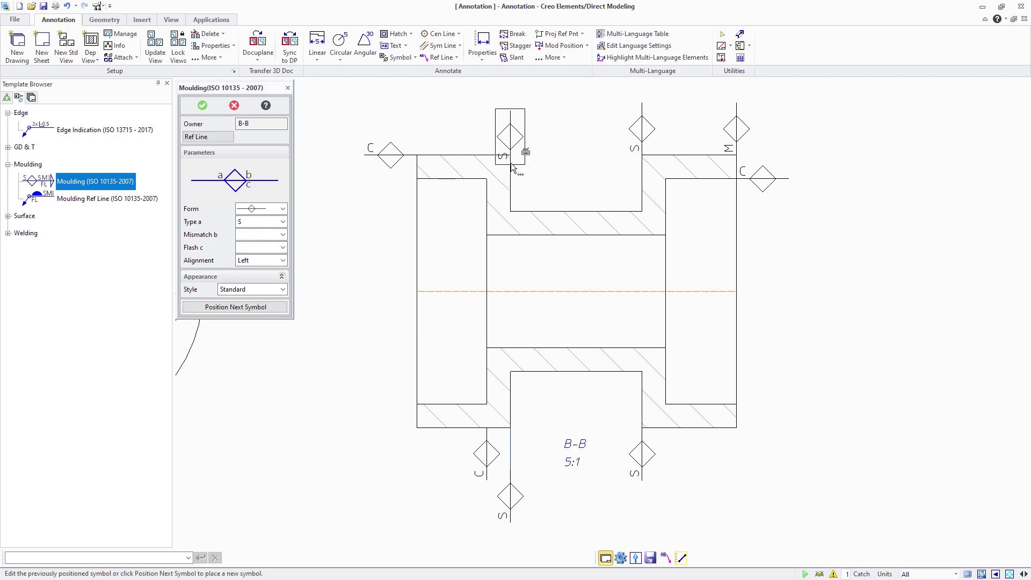
{"action": "middle_click", "coordinate": [539, 153]}
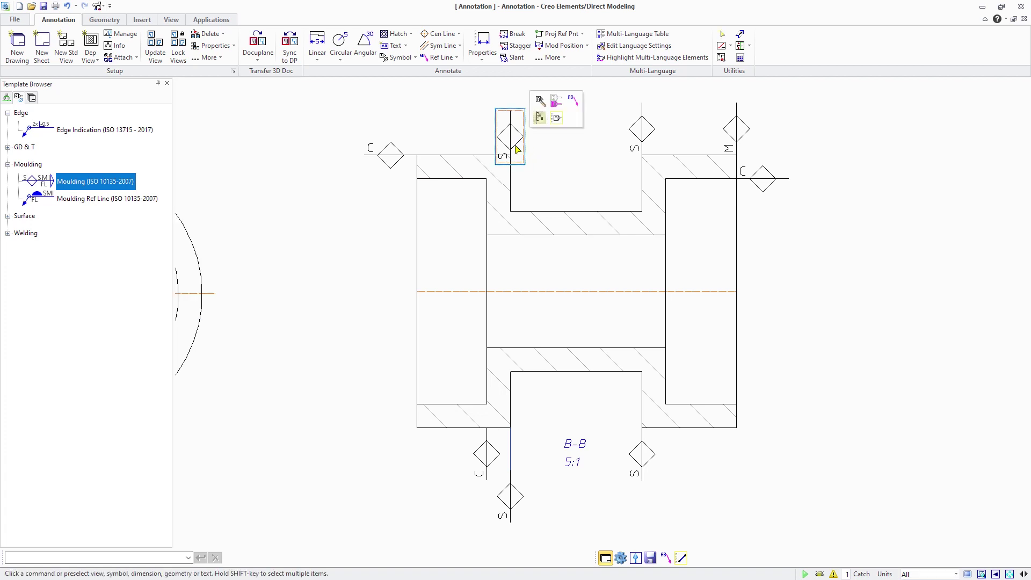
{"action": "scroll", "coordinate": [560, 164], "scroll_direction": "down", "scroll_amount": 1}
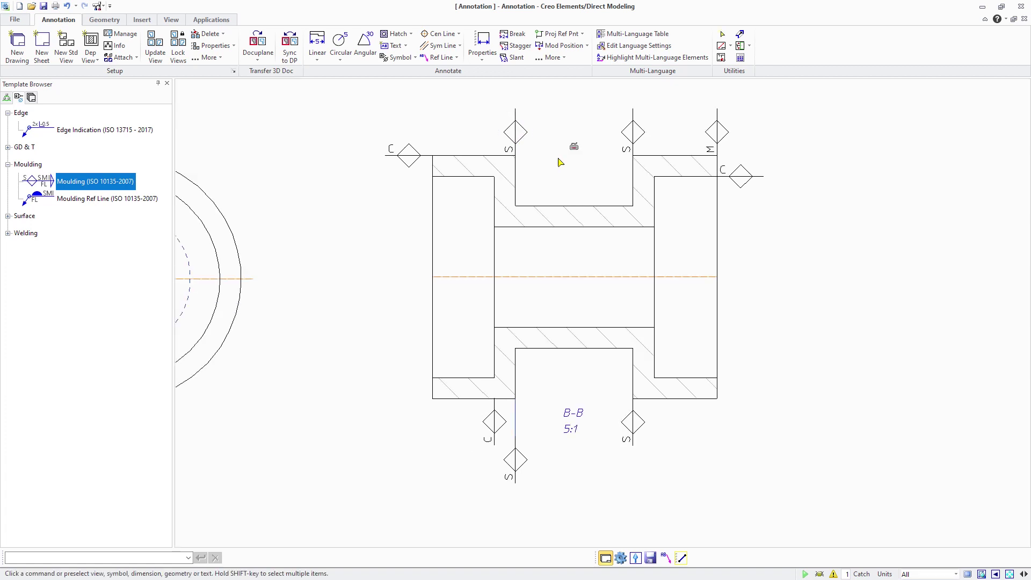
Place an inclination-angle symbol reading 2°TP, with a reference line, at view A's line end
{"action": "double_click", "coordinate": [95, 182]}
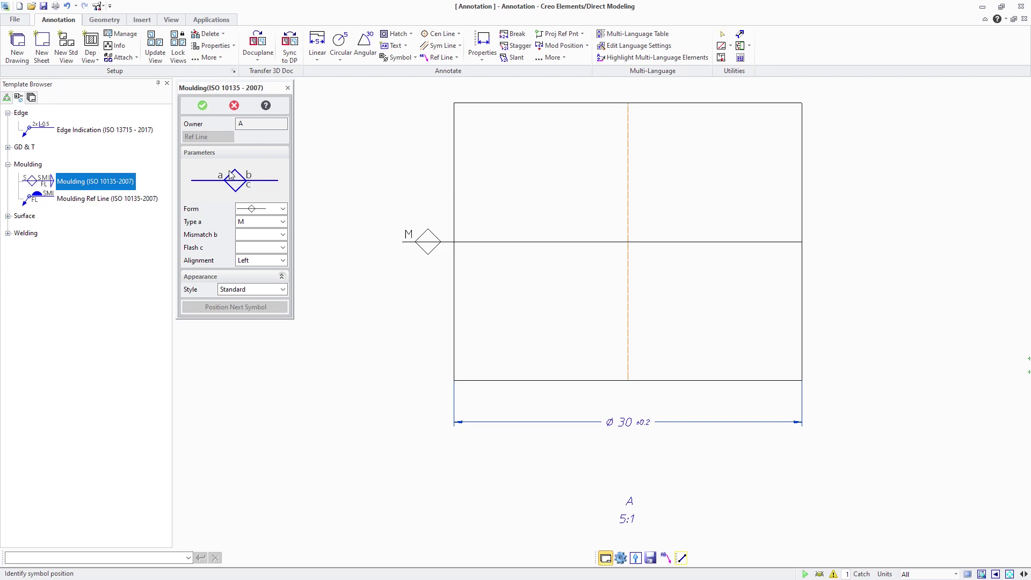
{"action": "left_click", "coordinate": [283, 208]}
{"action": "left_click", "coordinate": [265, 269]}
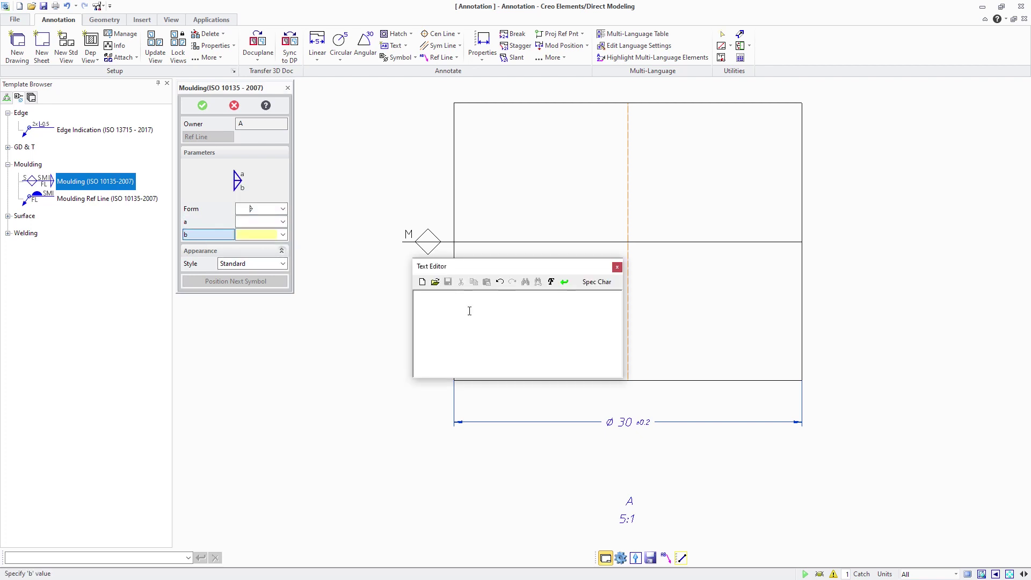
{"action": "type", "text": "2"}
{"action": "left_click", "coordinate": [596, 281]}
{"action": "left_click", "coordinate": [623, 325]}
{"action": "left_click", "coordinate": [564, 281]}
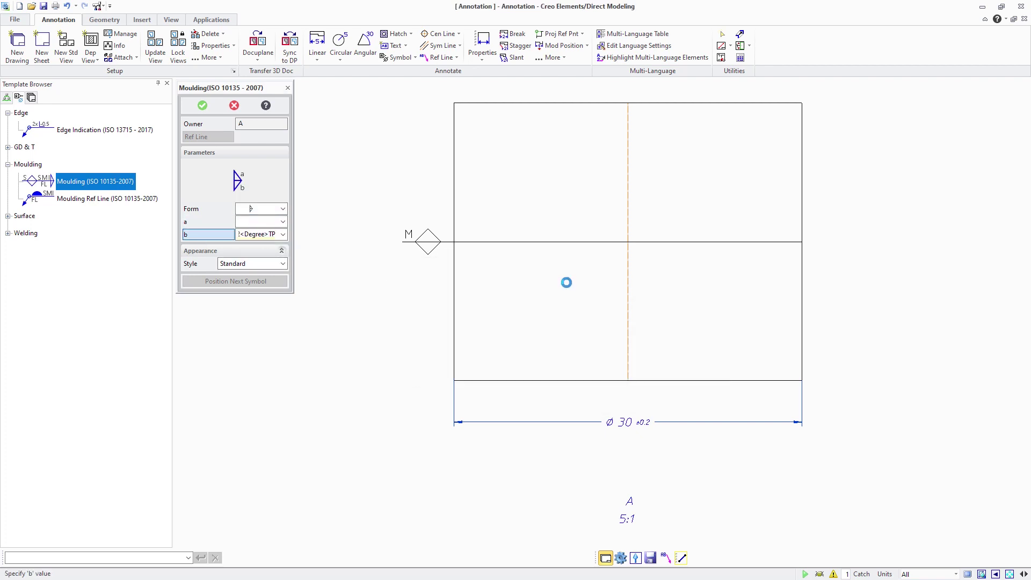
{"action": "left_click", "coordinate": [815, 242]}
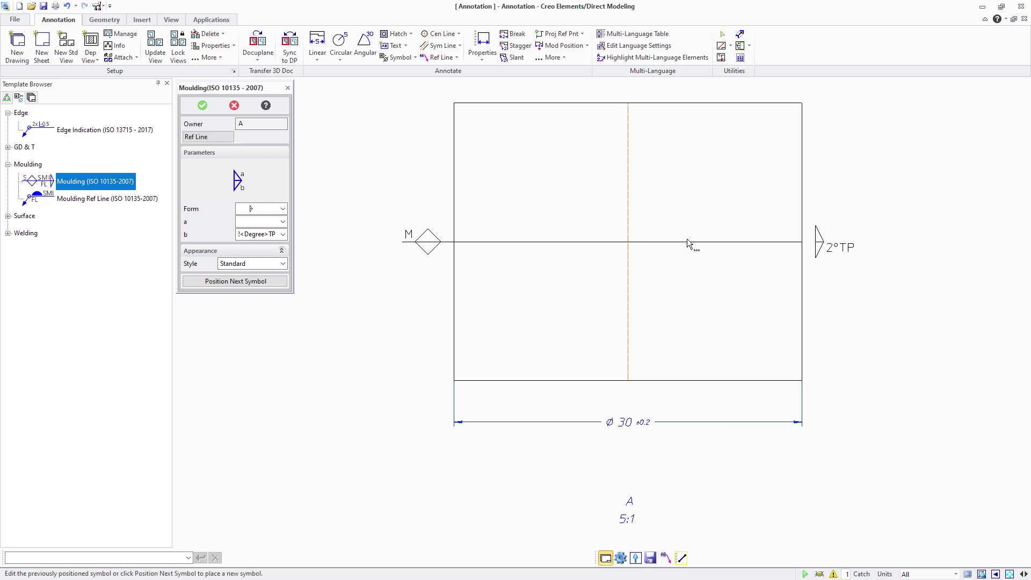
{"action": "left_click", "coordinate": [216, 136]}
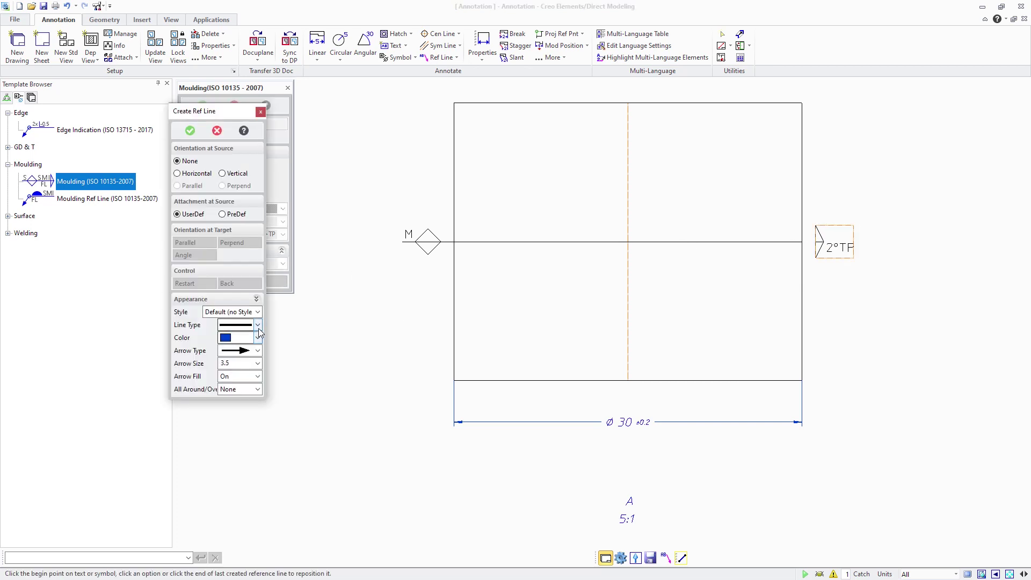
{"action": "left_click", "coordinate": [816, 246]}
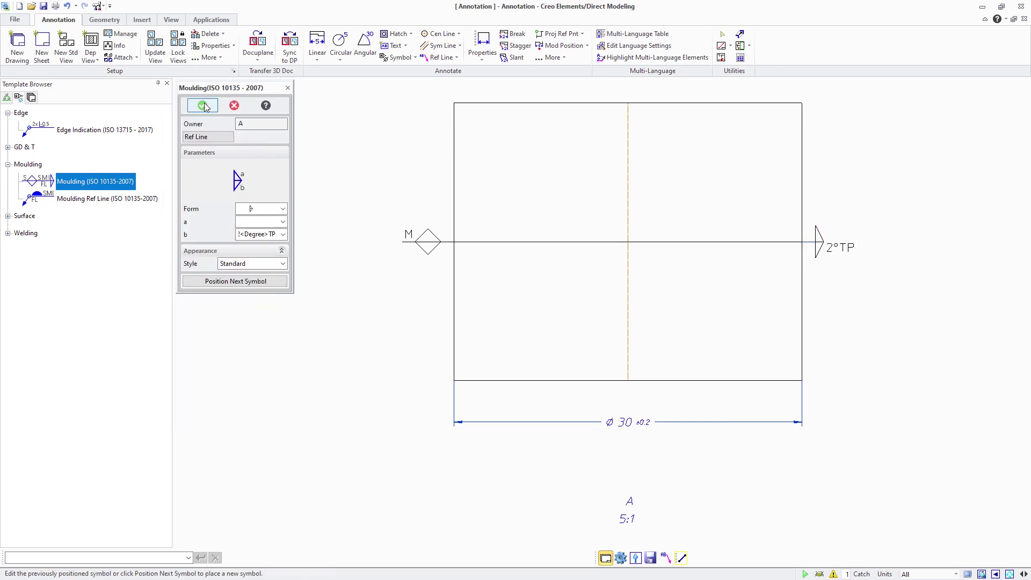
{"action": "left_click", "coordinate": [205, 107]}
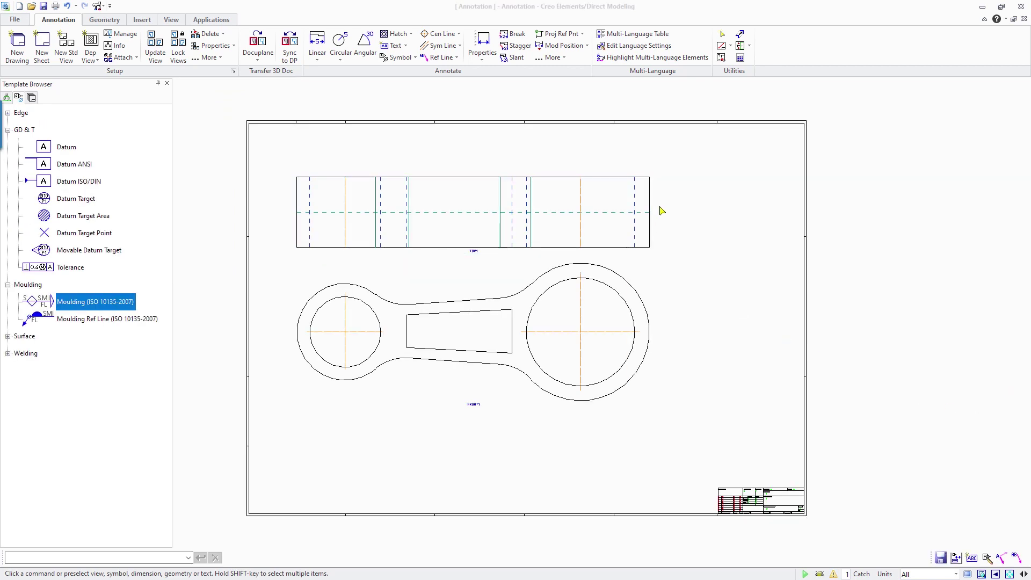
{"action": "scroll", "coordinate": [661, 212], "scroll_direction": "up", "scroll_amount": 3}
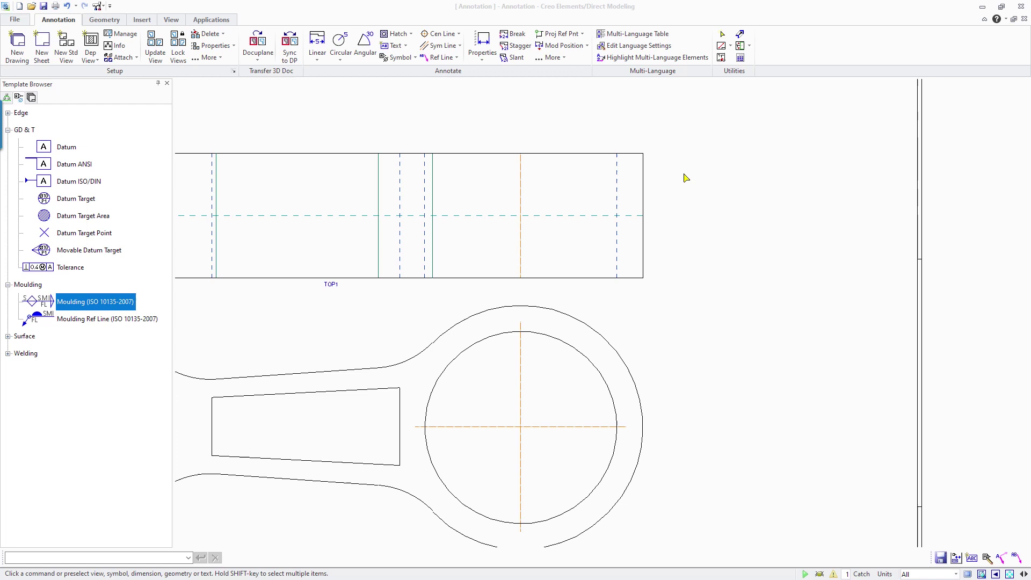
{"action": "scroll", "coordinate": [684, 175], "scroll_direction": "up", "scroll_amount": 2}
Place a parting-line symbol with mismatch SMI ±0.1 and flash FL 0.1x0.05 right of the rectangle
{"action": "left_click", "coordinate": [105, 302]}
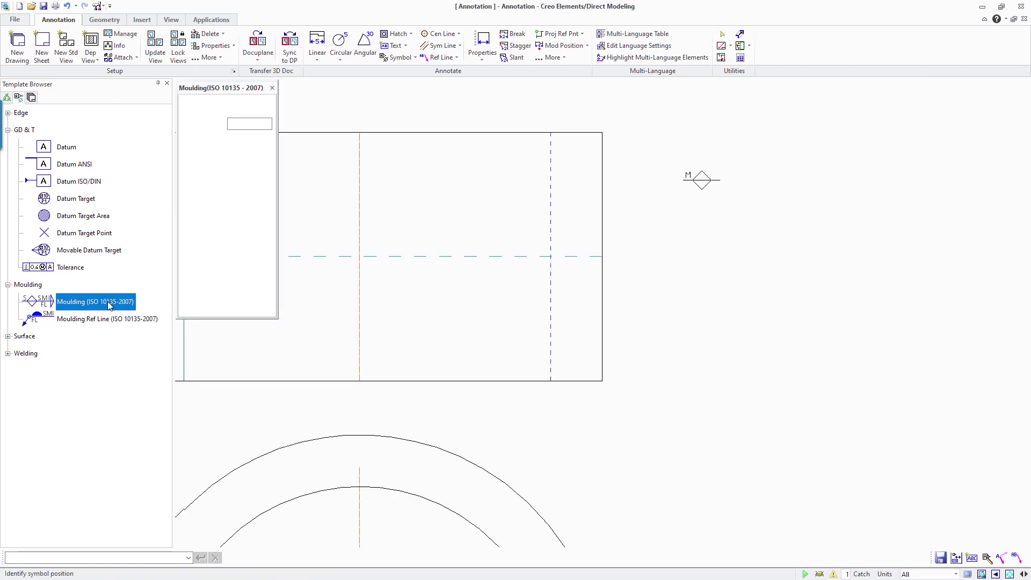
{"action": "left_click", "coordinate": [267, 235]}
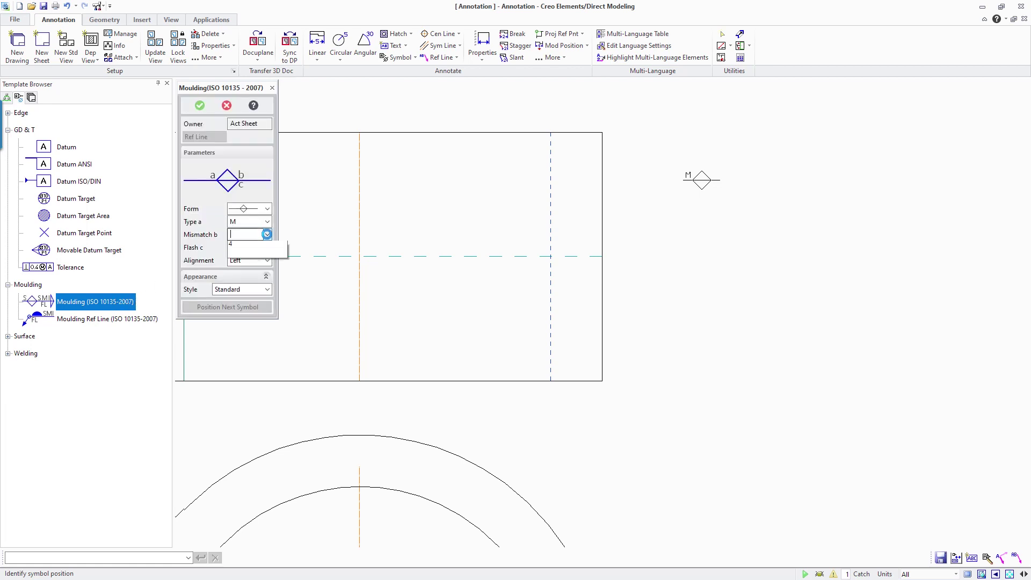
{"action": "left_click", "coordinate": [269, 257]}
{"action": "key", "text": "Down"}
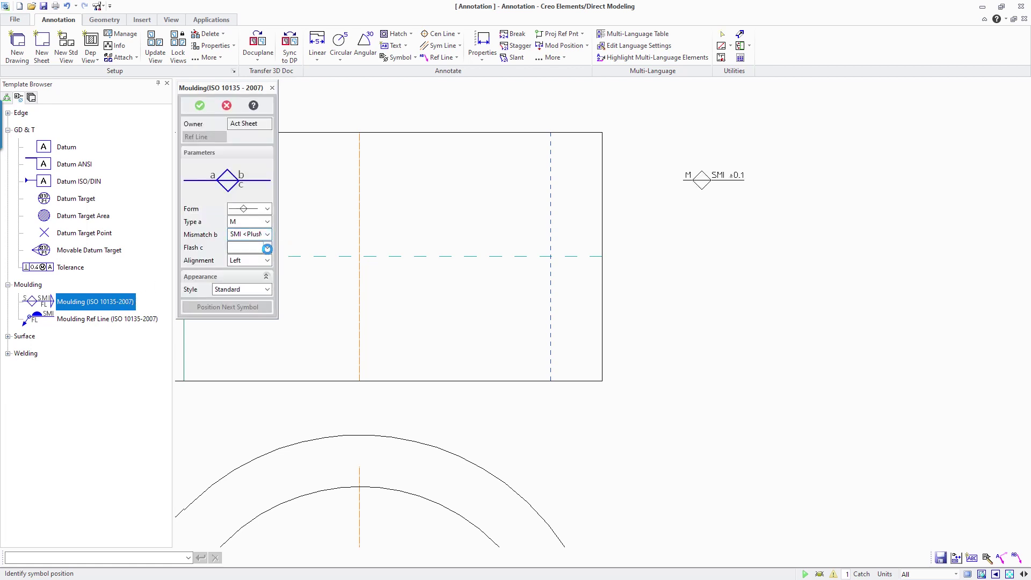
{"action": "left_click", "coordinate": [267, 247]}
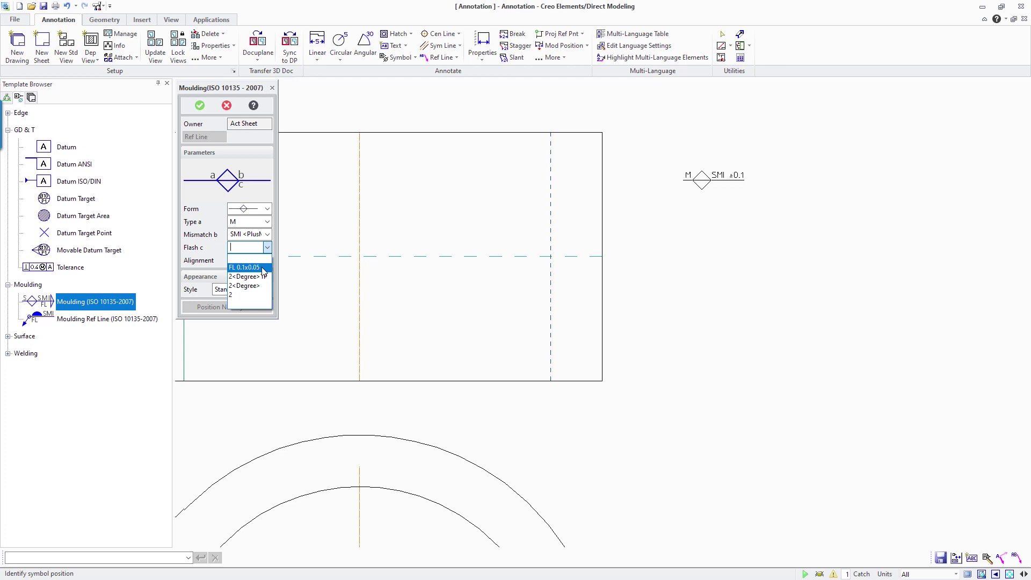
{"action": "left_click", "coordinate": [242, 267]}
{"action": "left_click", "coordinate": [609, 257]}
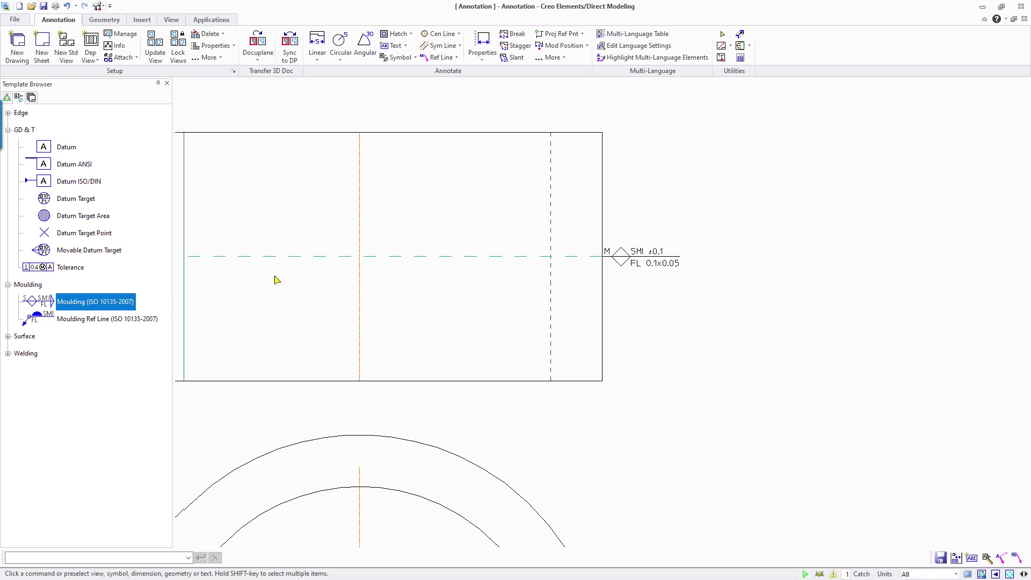
Add a 2° inclination-angle reference line to the upper part of the rectangle's right edge
{"action": "left_click", "coordinate": [117, 318]}
{"action": "left_click", "coordinate": [266, 209]}
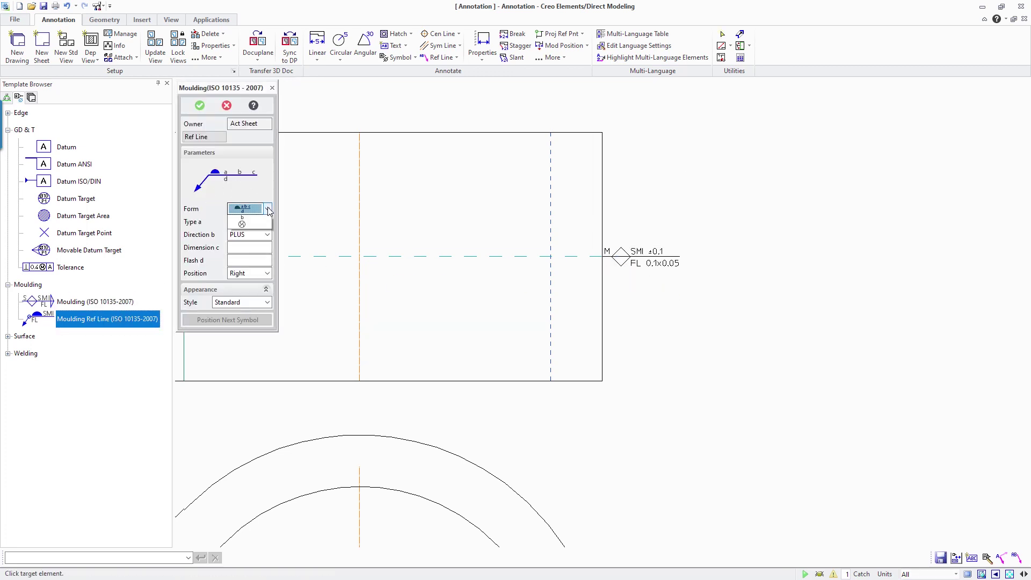
{"action": "left_click", "coordinate": [242, 239]}
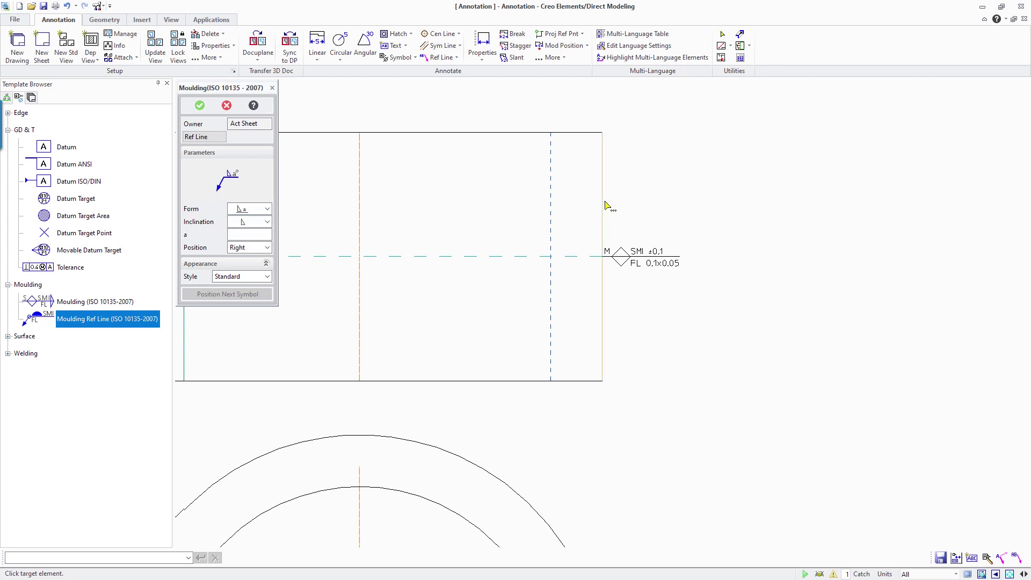
{"action": "left_click", "coordinate": [604, 215]}
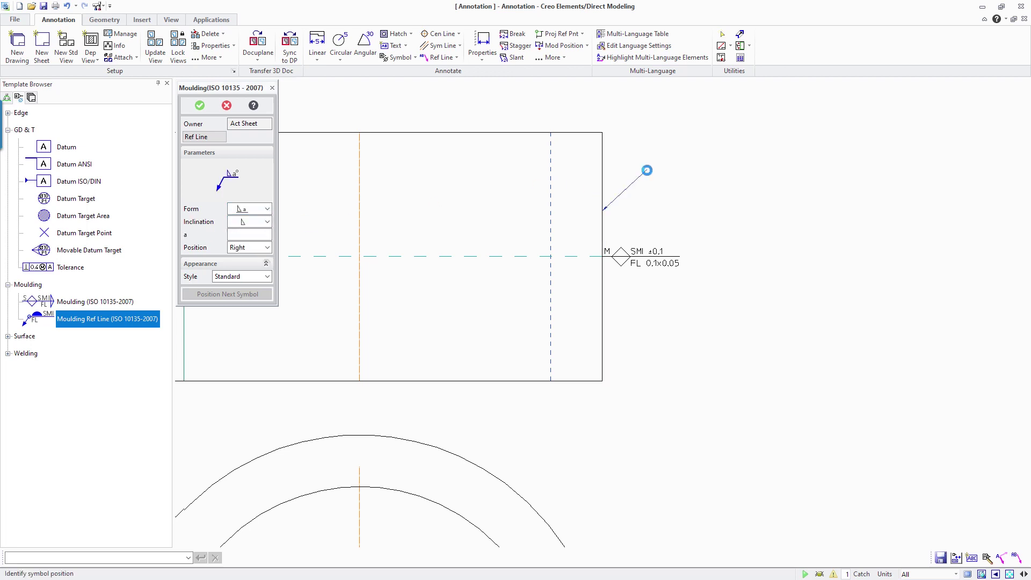
{"action": "left_click", "coordinate": [647, 168]}
{"action": "type", "text": "2"}
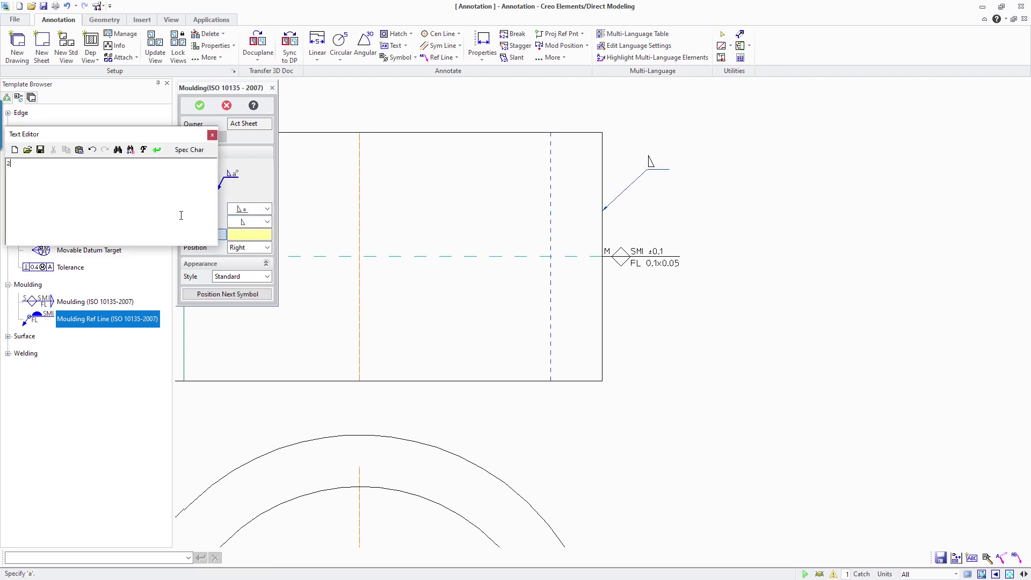
{"action": "left_click", "coordinate": [189, 148]}
{"action": "left_click", "coordinate": [314, 194]}
{"action": "left_click", "coordinate": [298, 274]}
{"action": "left_click", "coordinate": [156, 148]}
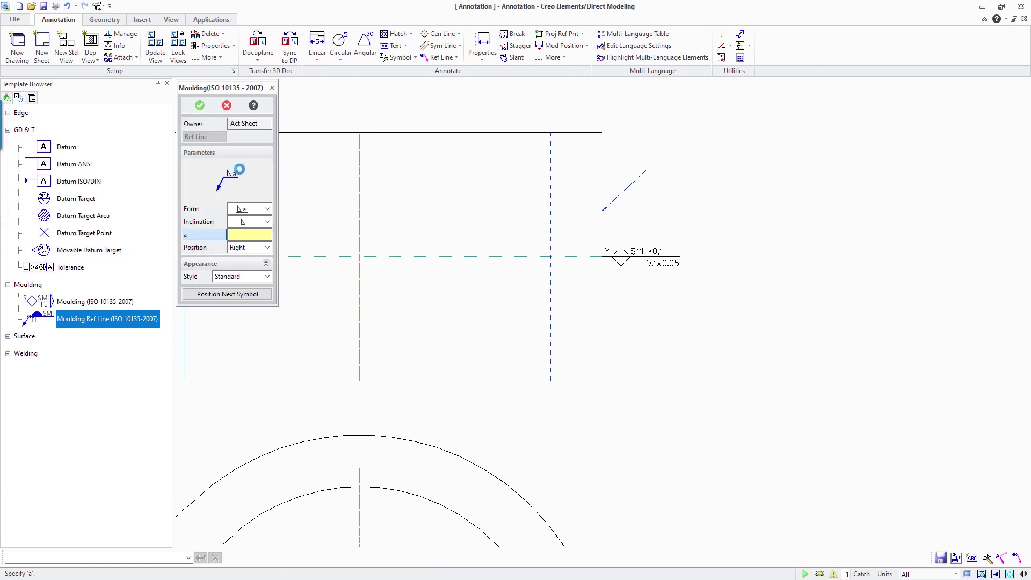
Add a second 2° inclination symbol, opposite direction, on the lower right edge
{"action": "left_click", "coordinate": [255, 295]}
{"action": "left_click", "coordinate": [268, 226]}
{"action": "left_click", "coordinate": [246, 241]}
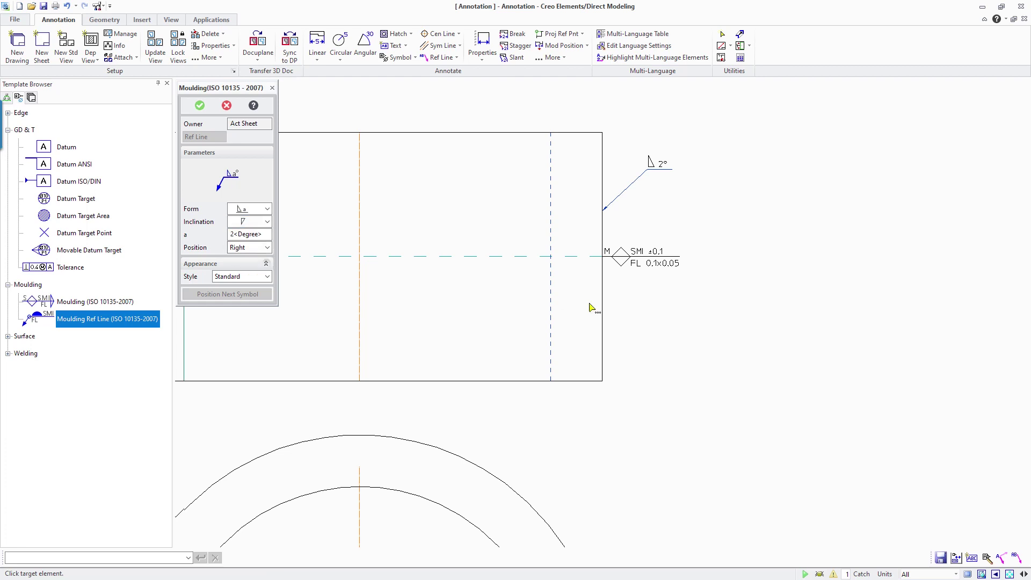
{"action": "left_click", "coordinate": [603, 308]}
{"action": "left_click", "coordinate": [661, 352]}
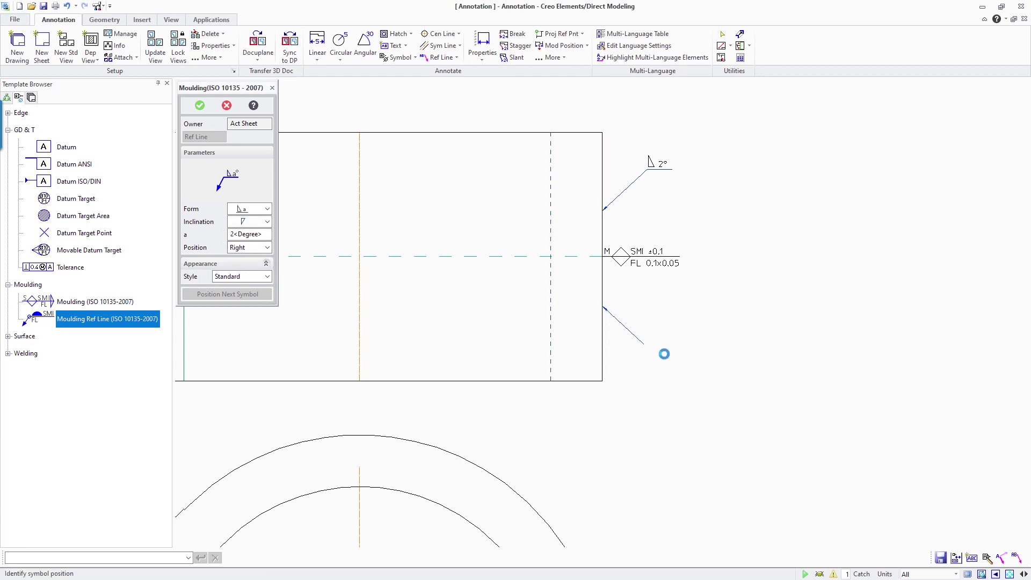
{"action": "middle_click", "coordinate": [693, 350]}
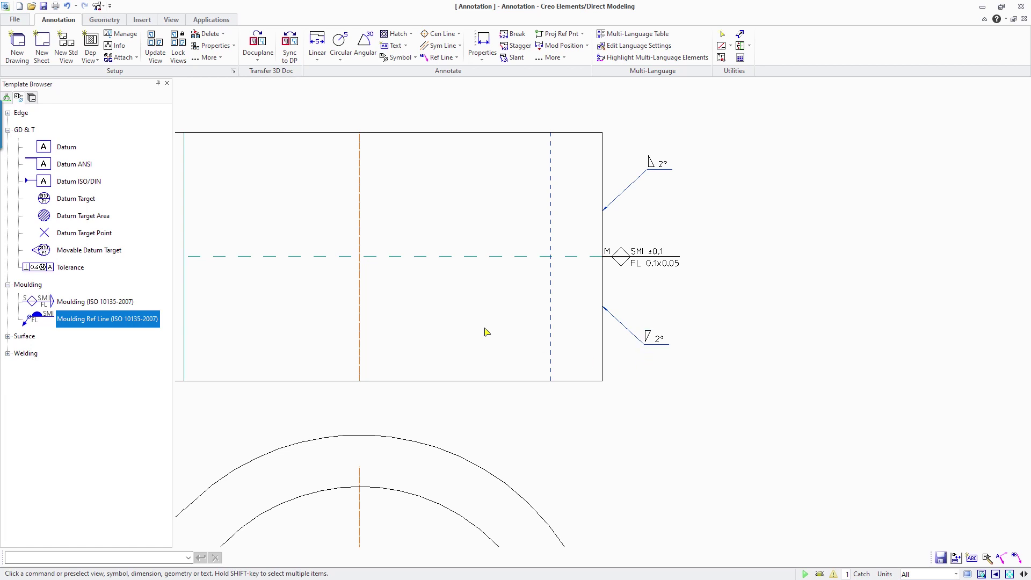
Place an ejector-mark moulding symbol on the arc below the rectangle
{"action": "left_click", "coordinate": [113, 303]}
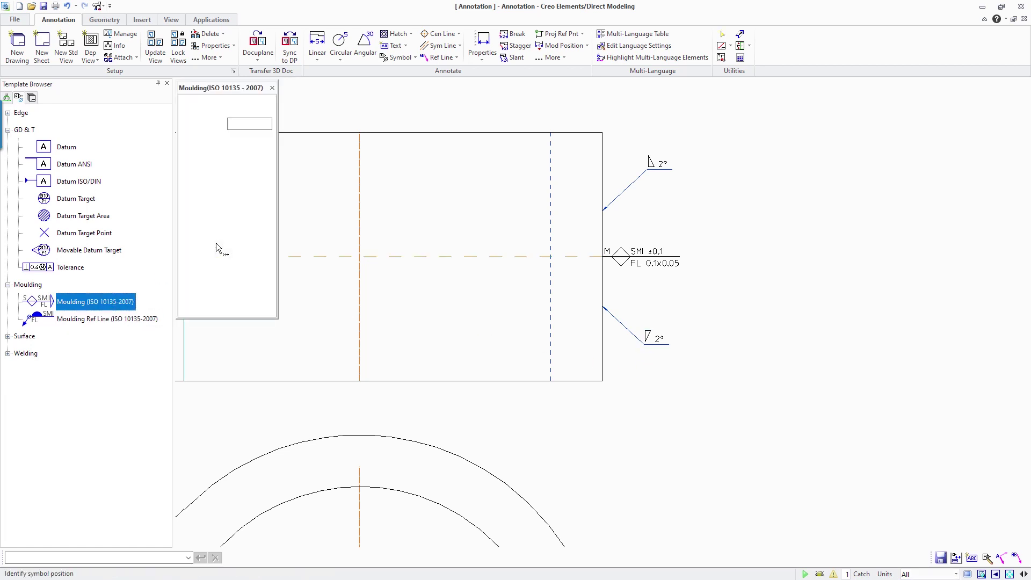
{"action": "left_click", "coordinate": [267, 210]}
{"action": "left_click", "coordinate": [245, 234]}
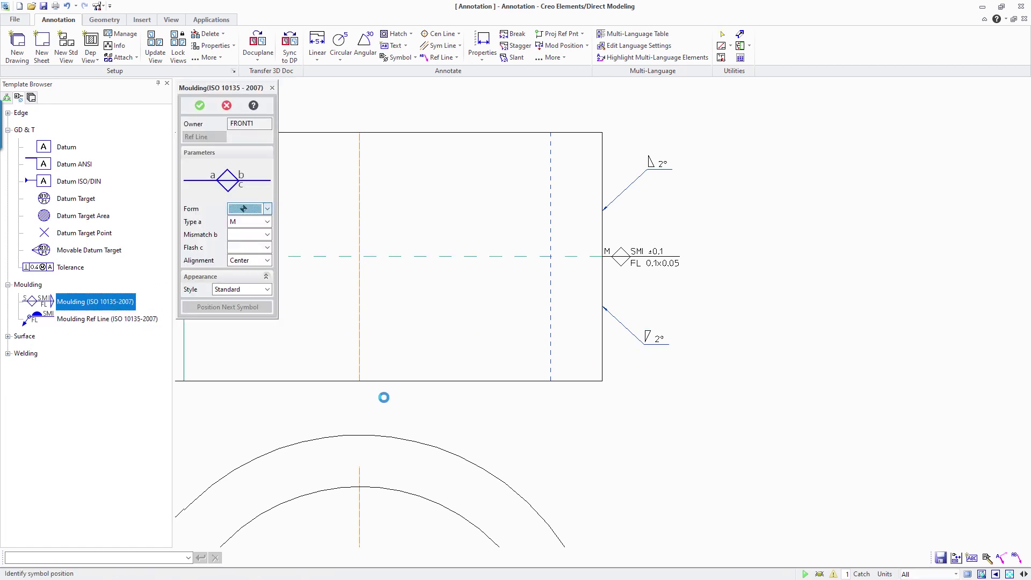
{"action": "left_click", "coordinate": [359, 466]}
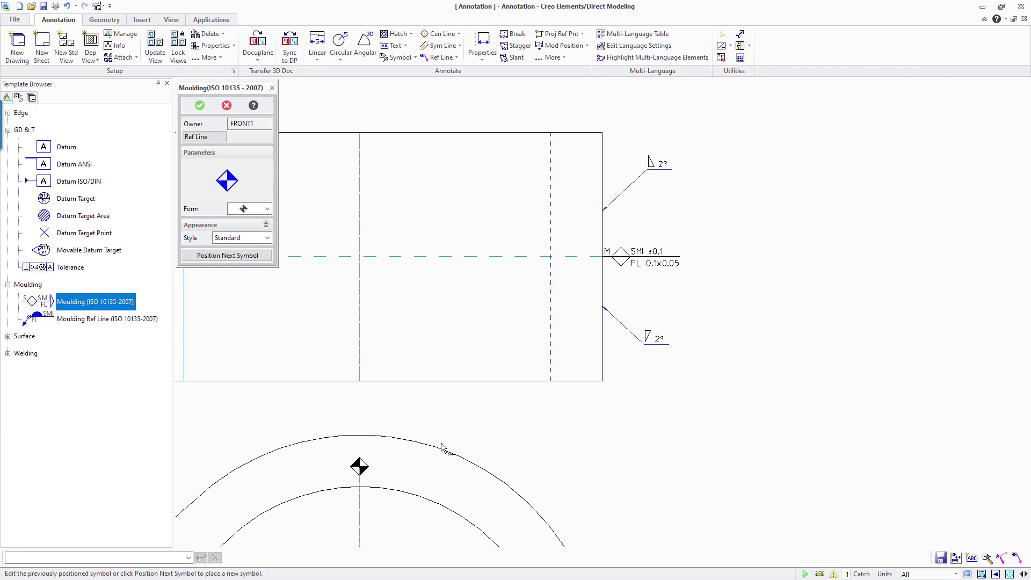
{"action": "left_click", "coordinate": [200, 105]}
Add a reference line to the ejector mark with direction MINUS and dimension 1 (Ø3)
{"action": "left_click", "coordinate": [119, 320]}
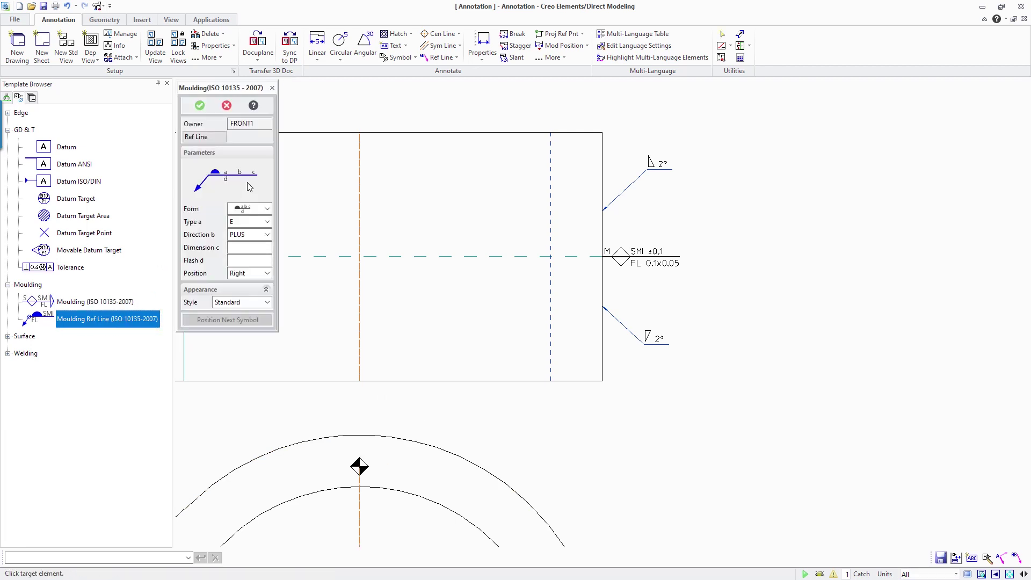
{"action": "left_click", "coordinate": [359, 467]}
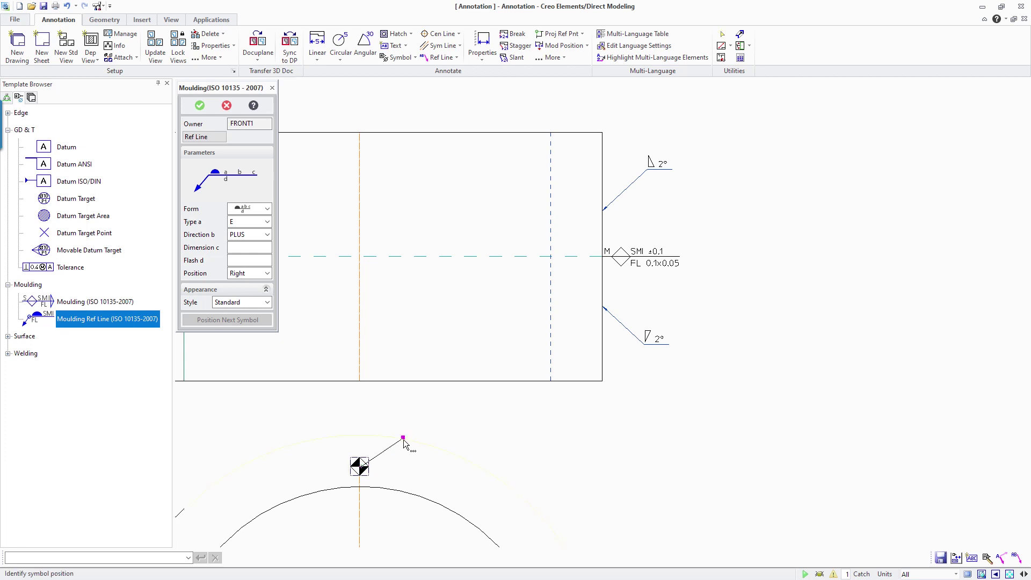
{"action": "left_click", "coordinate": [428, 419]}
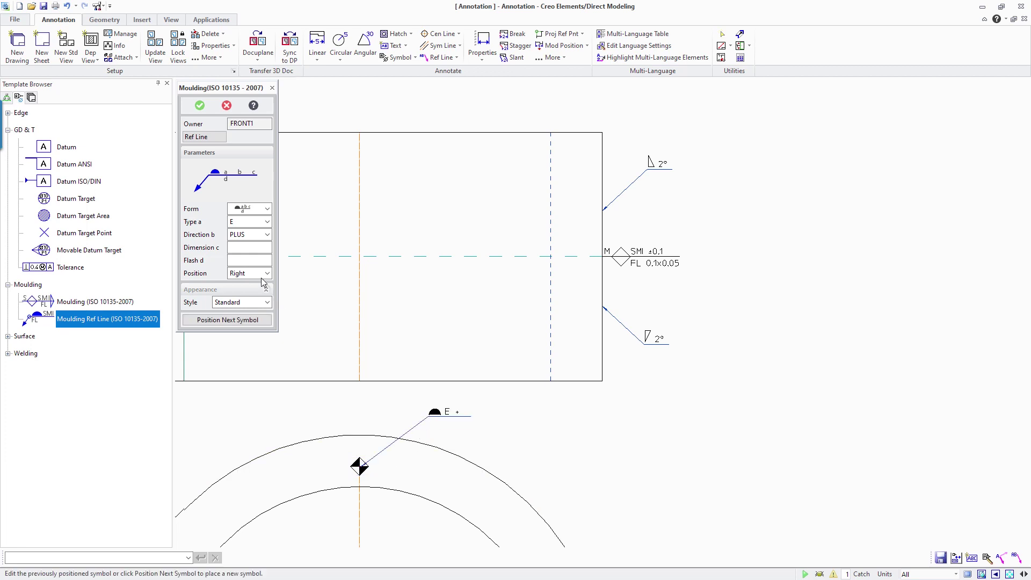
{"action": "left_click", "coordinate": [267, 234]}
{"action": "left_click", "coordinate": [246, 247]}
{"action": "left_click", "coordinate": [251, 247]}
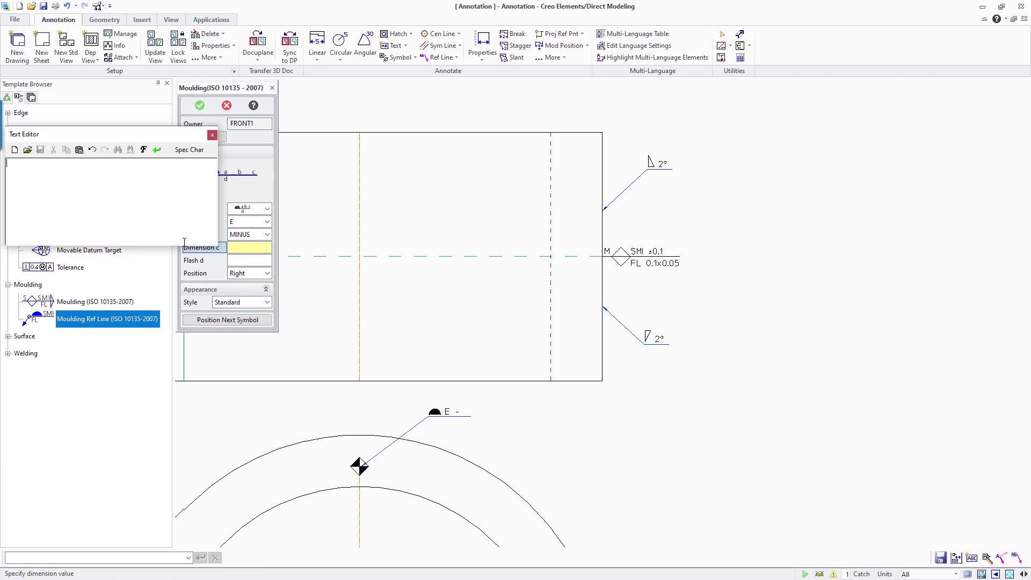
{"action": "type", "text": "1 ("}
{"action": "left_click", "coordinate": [190, 149]}
{"action": "double_click", "coordinate": [308, 213]}
{"action": "left_click", "coordinate": [157, 148]}
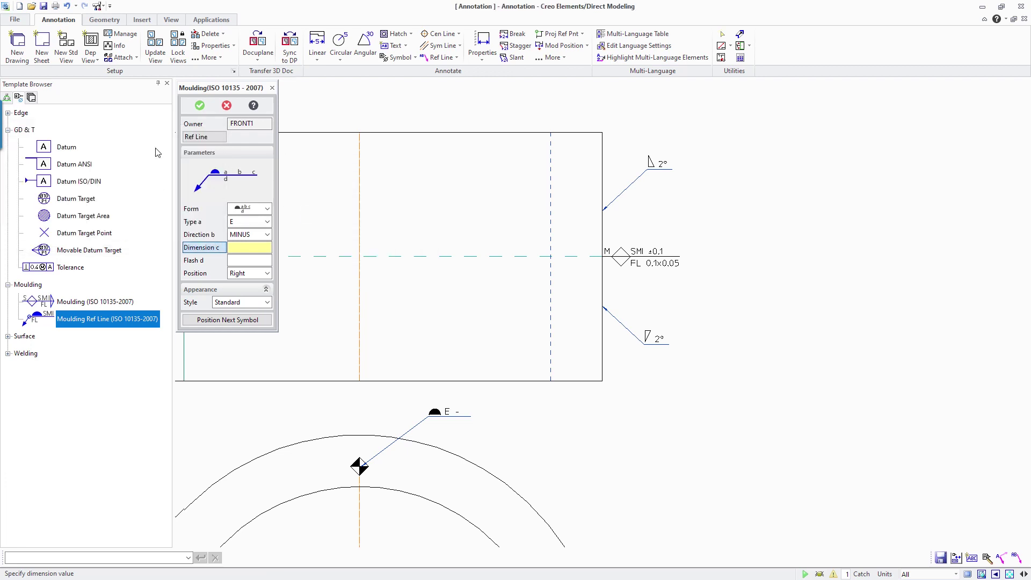
{"action": "left_click", "coordinate": [200, 106]}
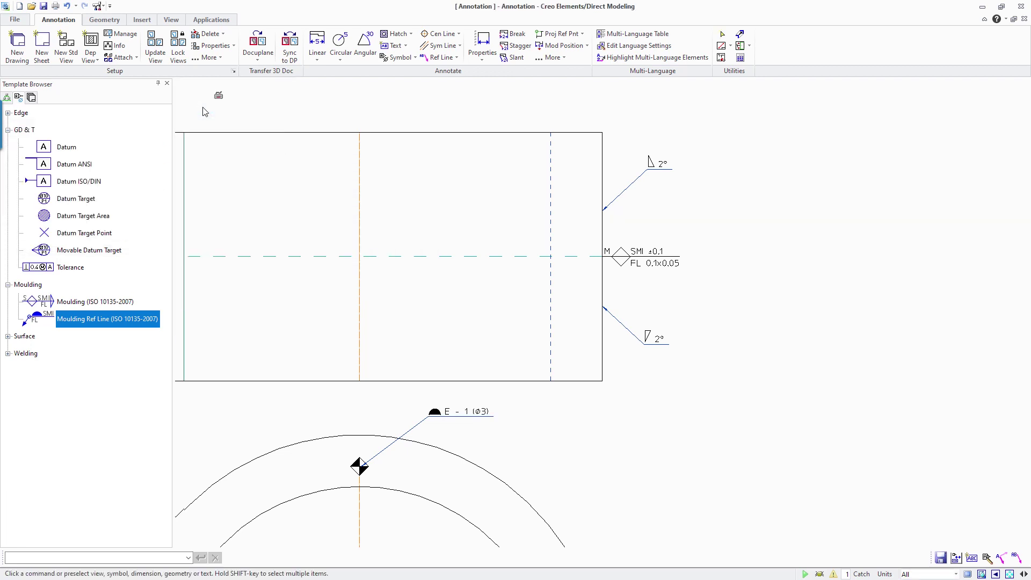
{"action": "left_click", "coordinate": [138, 322]}
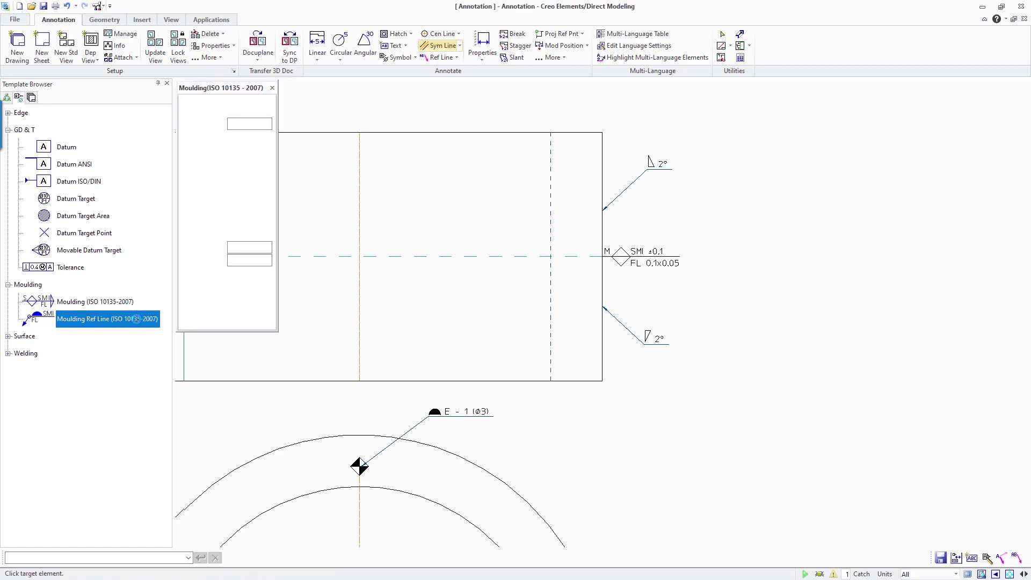
{"action": "left_click", "coordinate": [267, 208]}
{"action": "left_click", "coordinate": [265, 229]}
{"action": "left_click", "coordinate": [267, 208]}
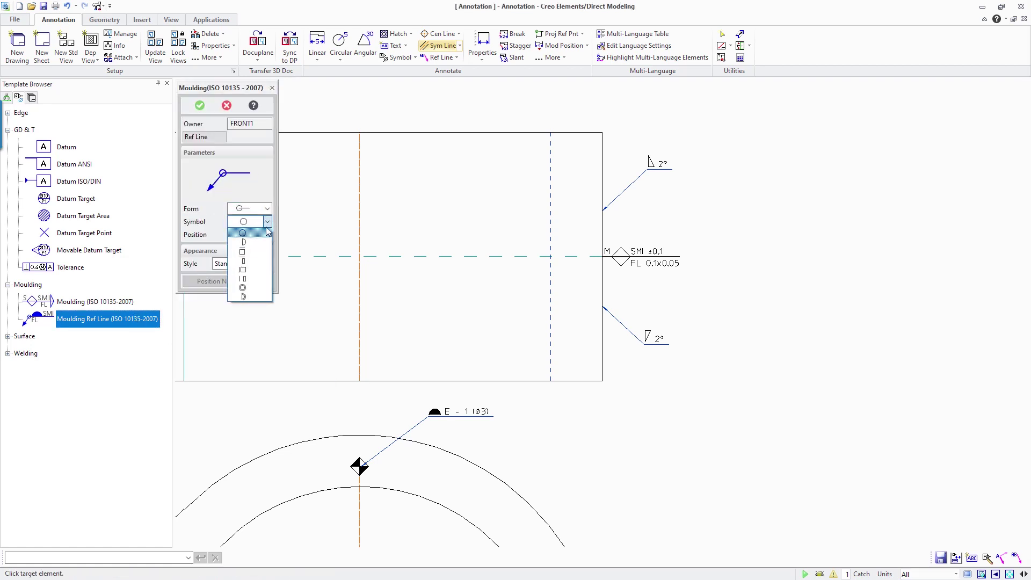
{"action": "left_click", "coordinate": [267, 208]}
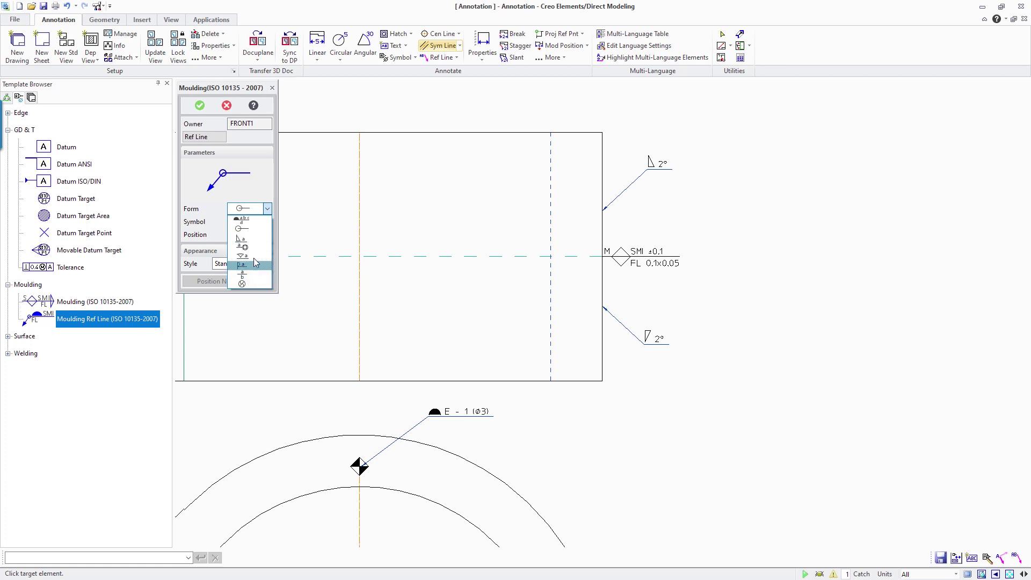
{"action": "left_click", "coordinate": [231, 105]}
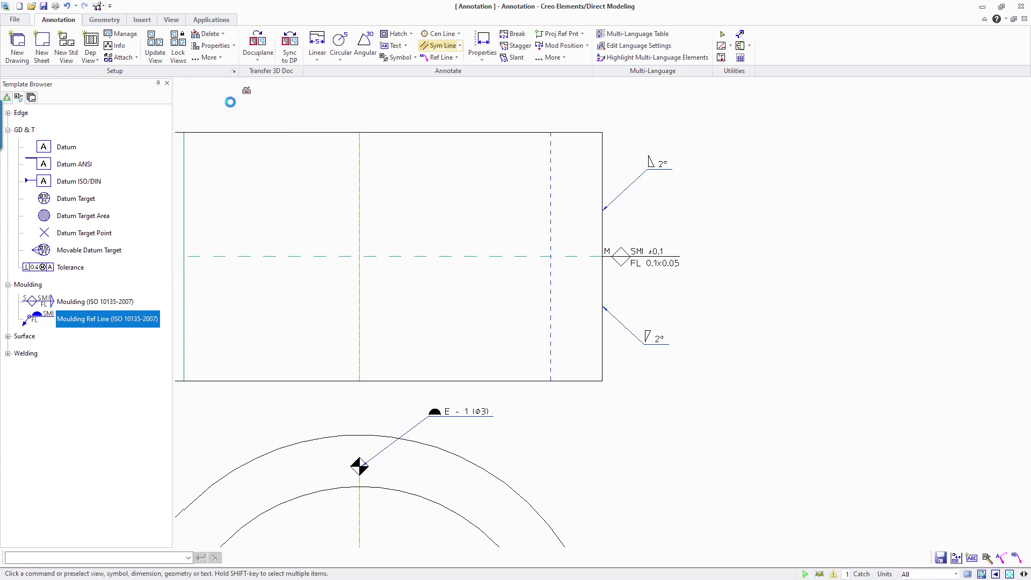